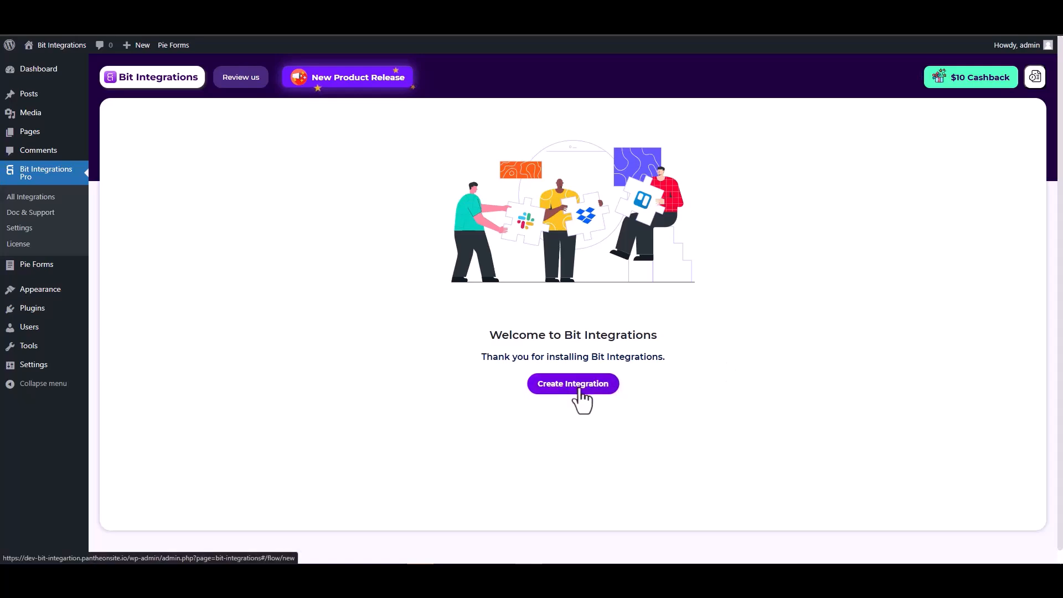
- Create a new integration with Pie Forms as the trigger and start fetching a form submission
left_click(579, 390)
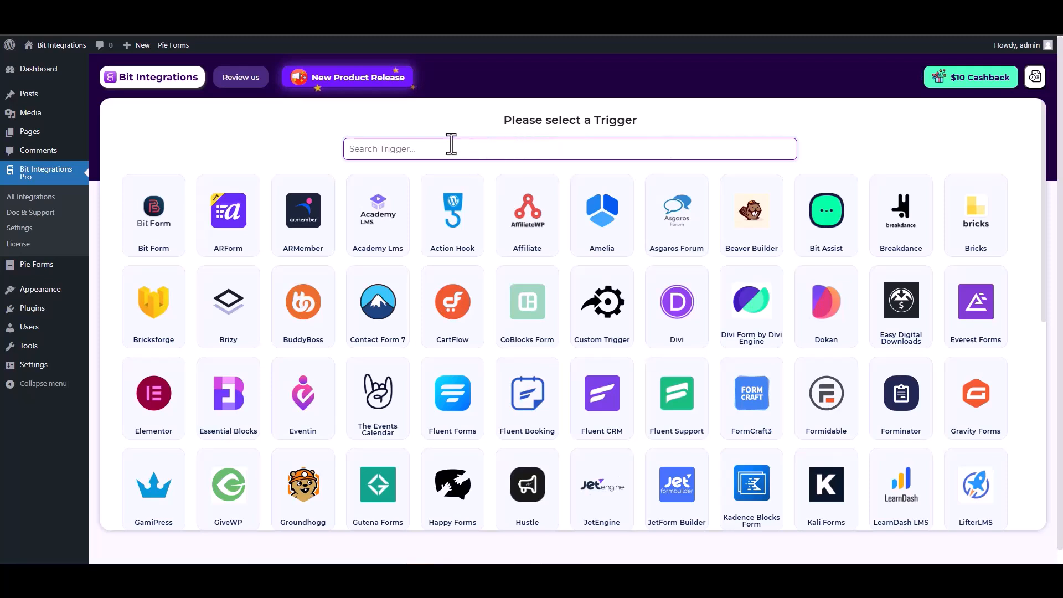
type("pie")
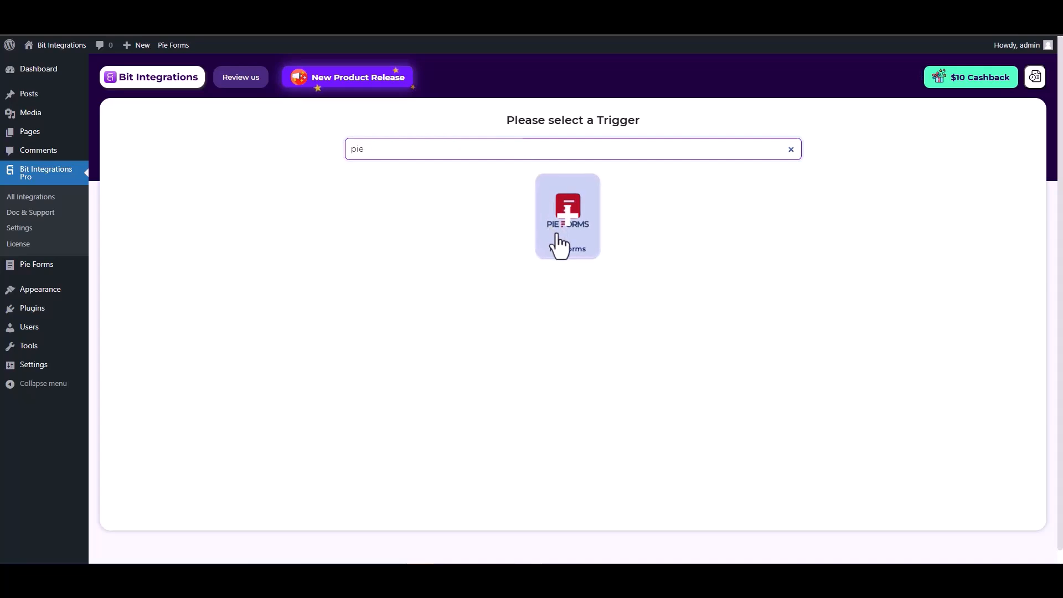
left_click(565, 237)
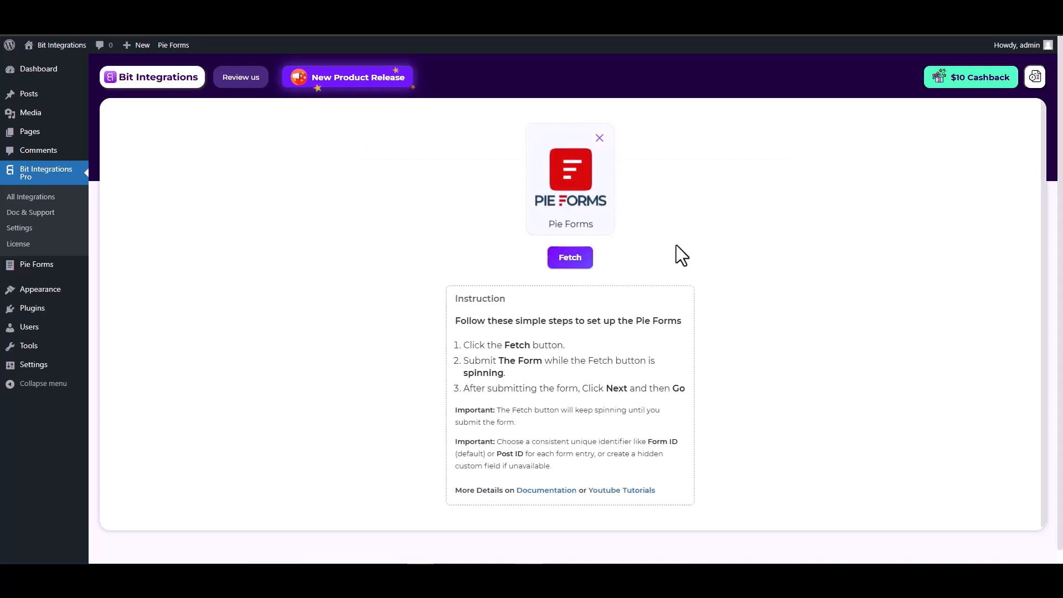
left_click(570, 259)
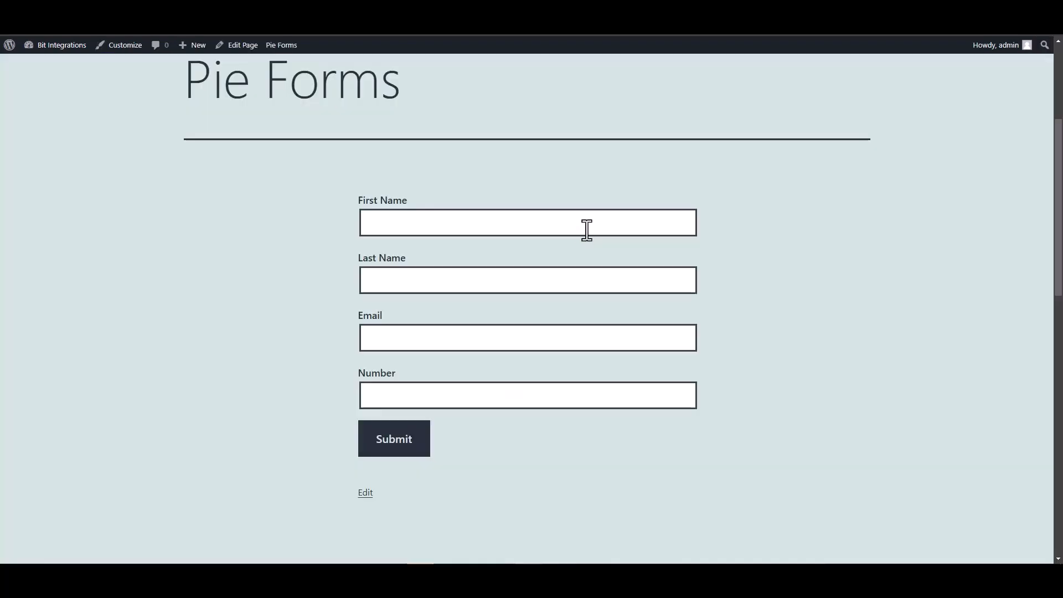
- On the Pie Forms page, submit the form with first name "test", last name "test-1", a sample email address and a number
left_click(586, 228)
type("test")
left_click(654, 281)
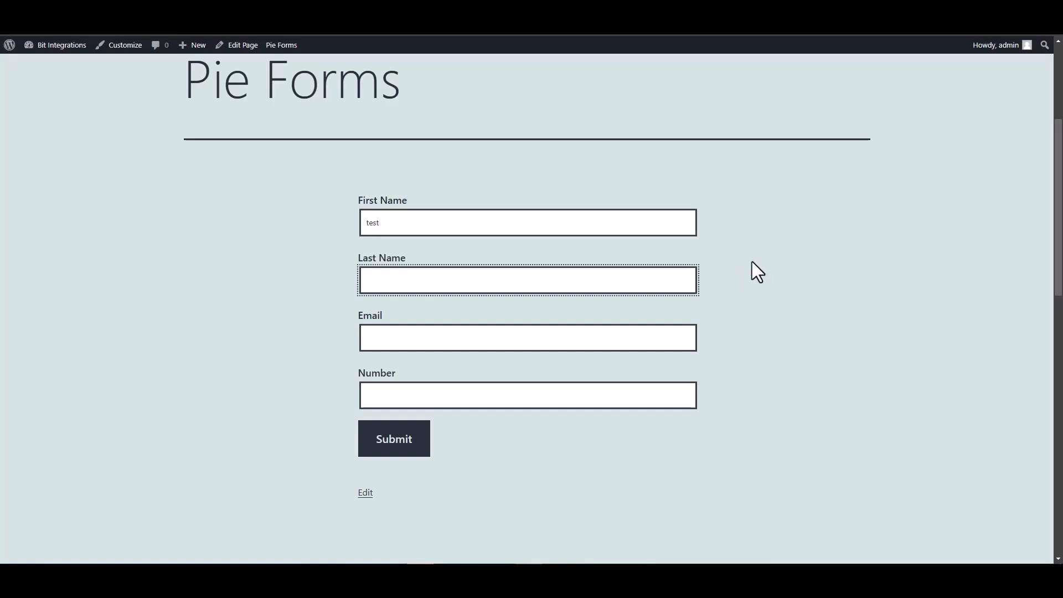
type("test-1")
left_click(619, 335)
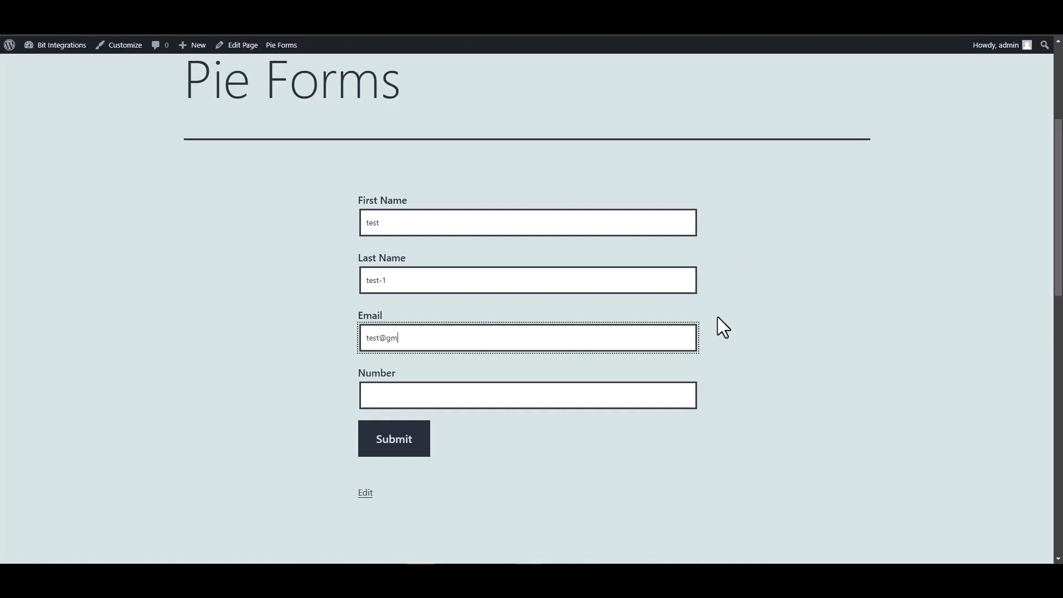
left_click(659, 398)
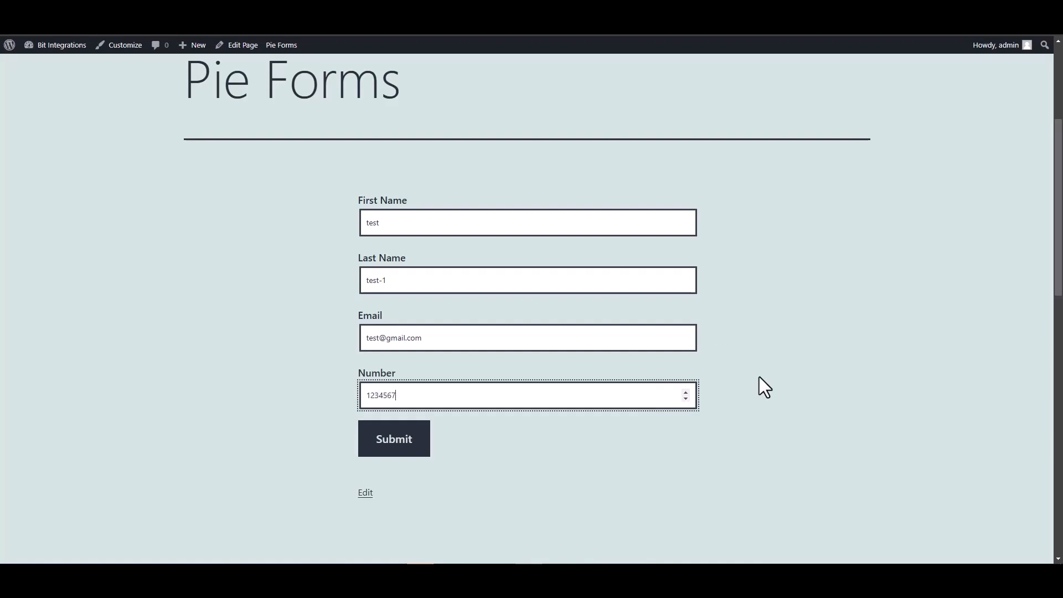
left_click(392, 445)
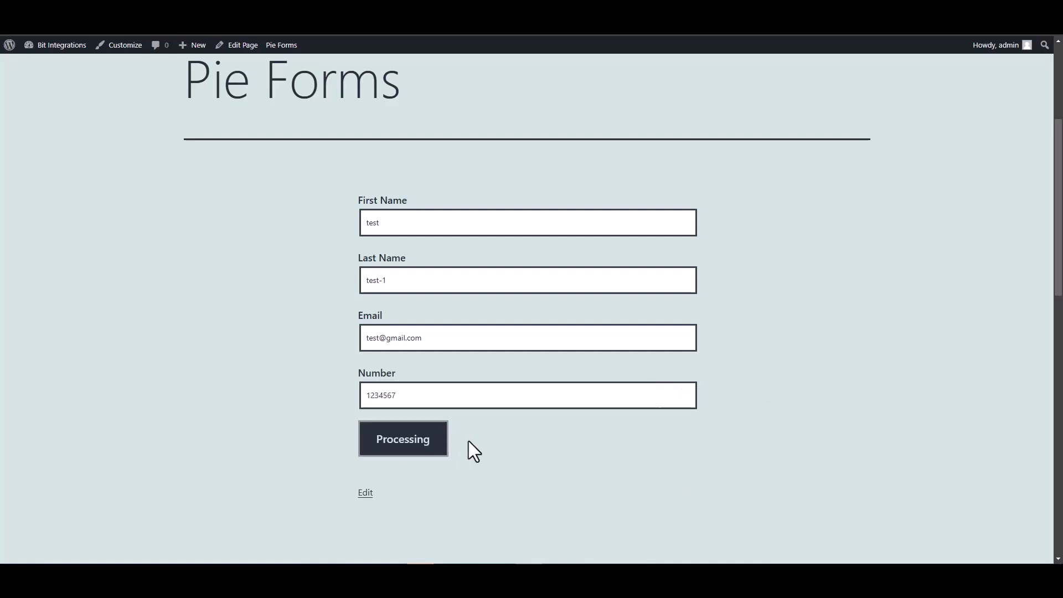
scroll(489, 413, "down", 5)
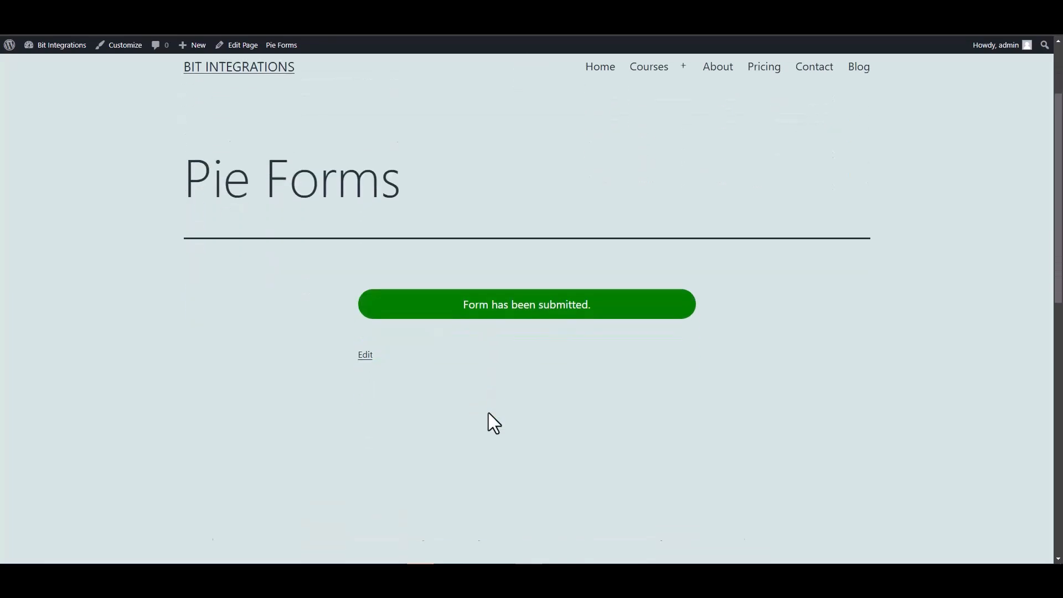
scroll(464, 322, "up", 1)
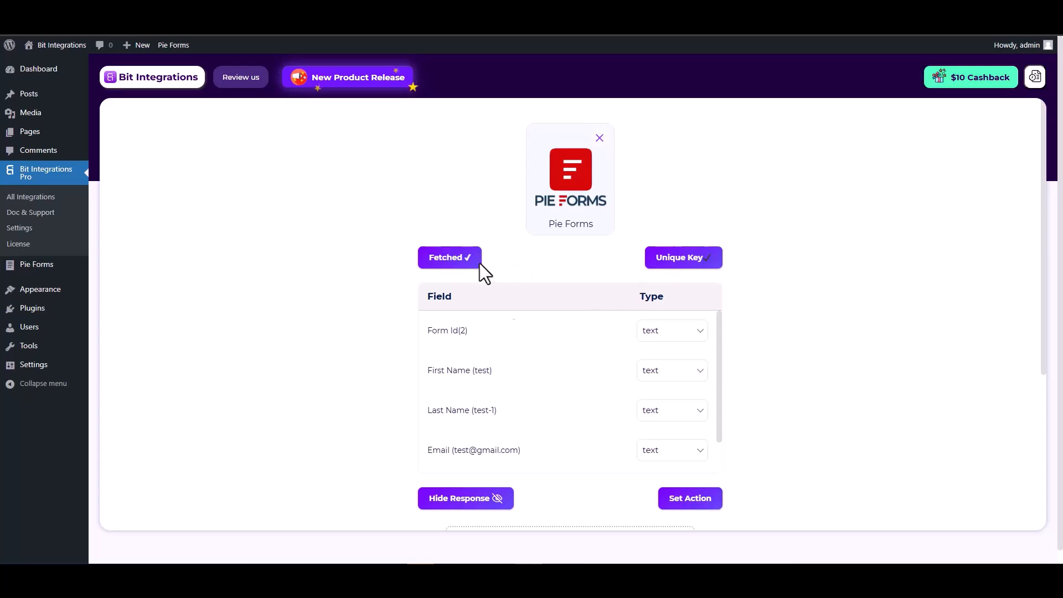
- Back in Bit Integrations, review the first name, last name, email and number fields fetched from the submission
scroll(546, 344, "down", 1)
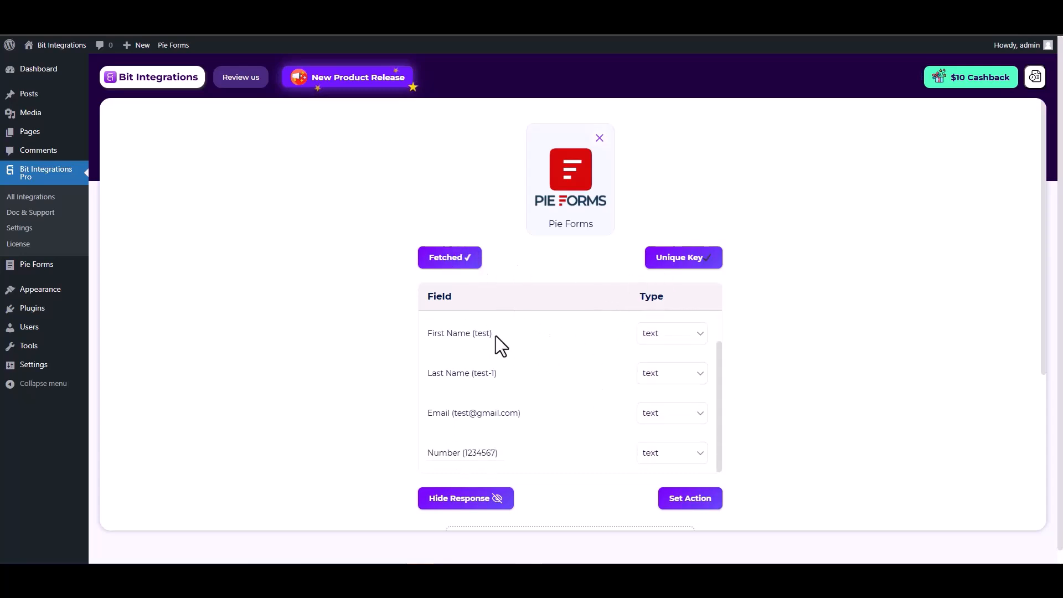
left_click_drag(497, 336, 431, 334)
left_click_drag(505, 373, 426, 373)
left_click_drag(525, 413, 430, 413)
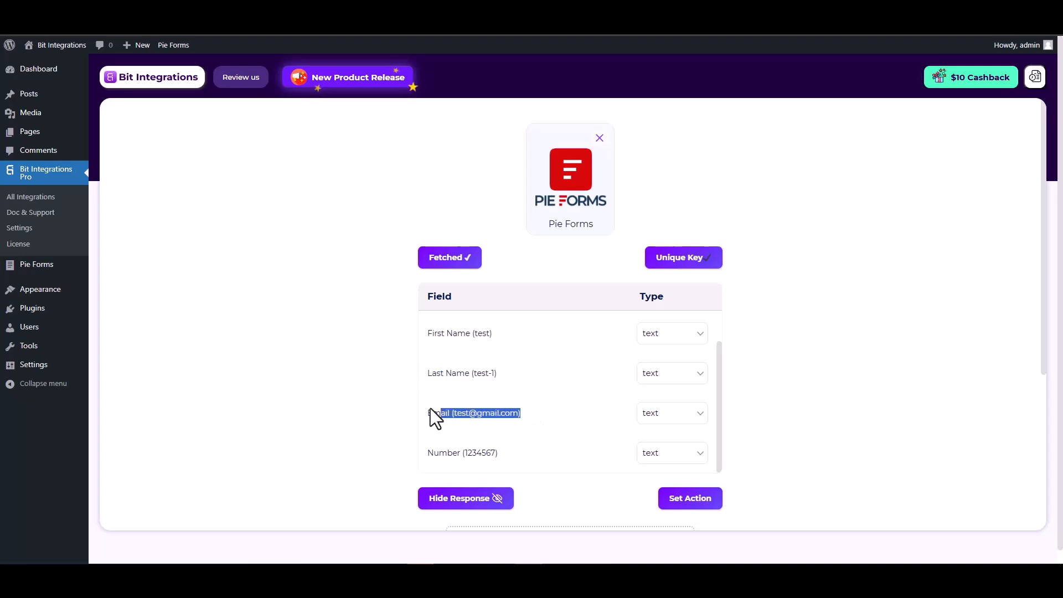
scroll(524, 416, "down", 1)
left_click_drag(501, 398, 430, 398)
left_click(789, 401)
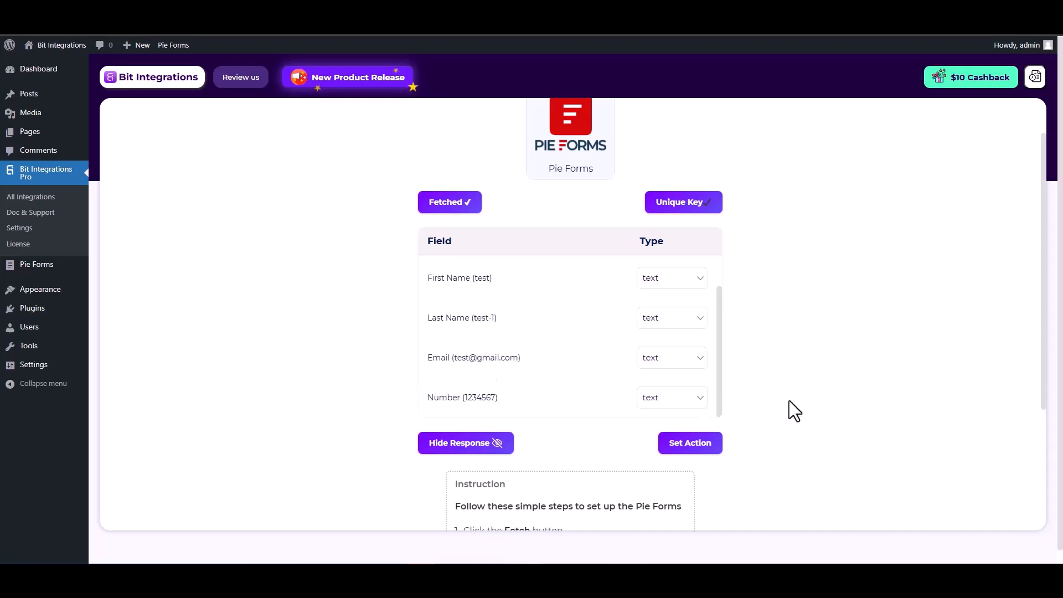
- Proceed to setting the action, search for "one" and choose OneHashCRM
left_click(693, 450)
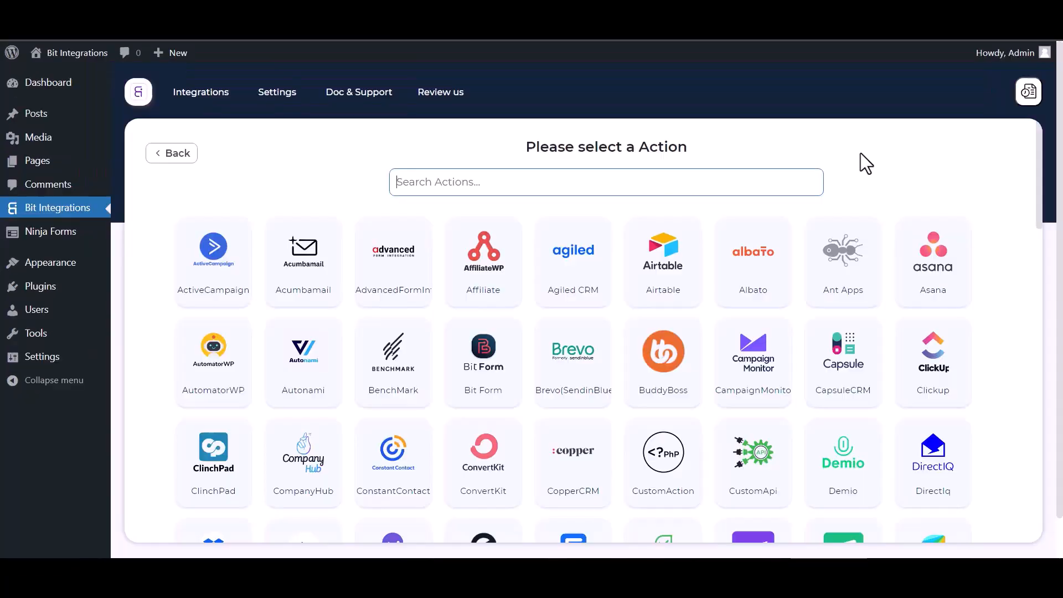
left_click(524, 176)
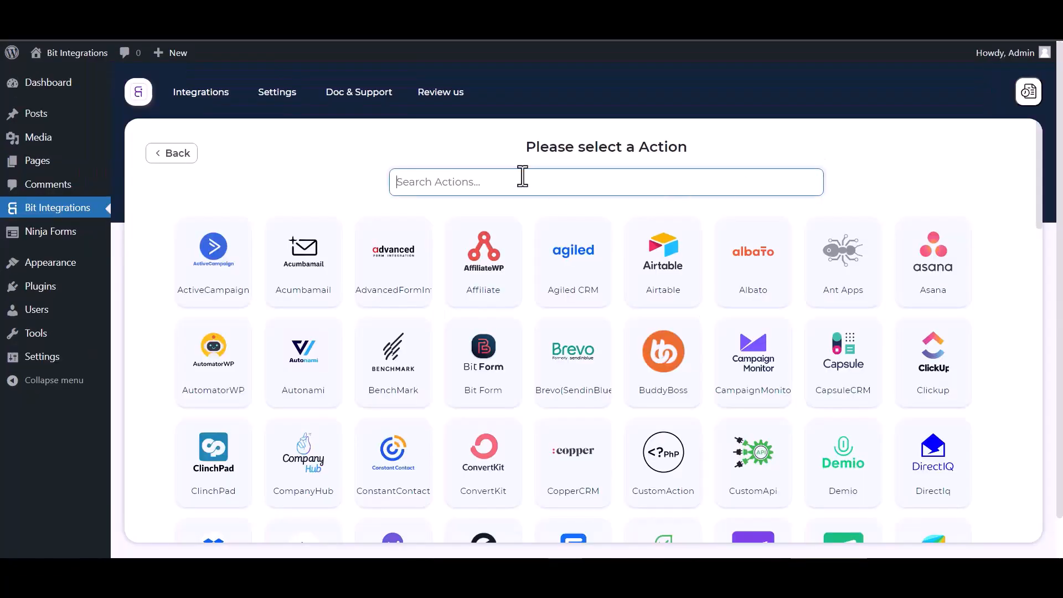
type("one")
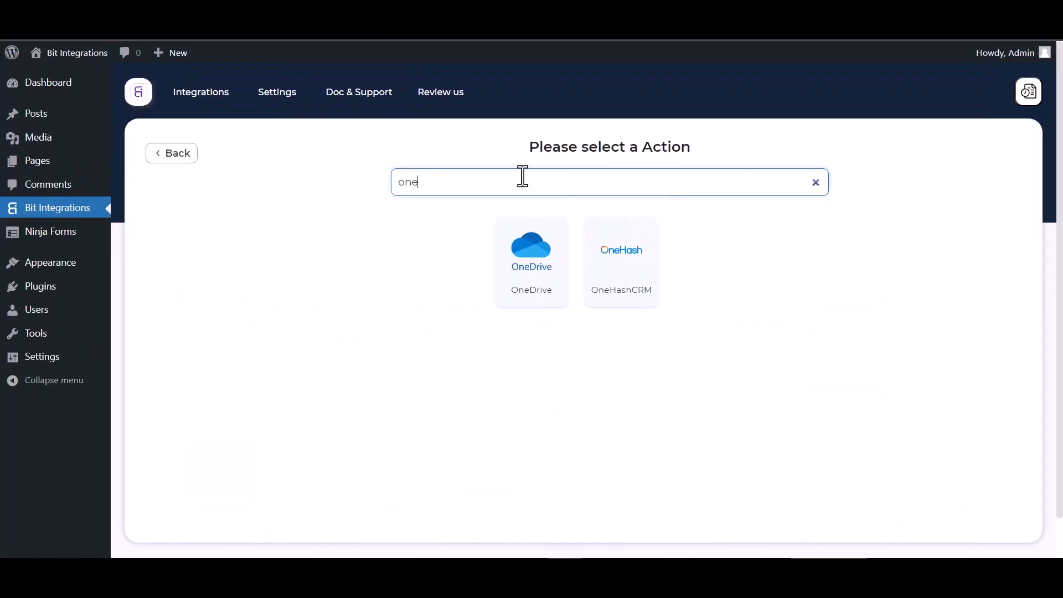
left_click(630, 289)
- Enter the account's OneHash subdomain as the Access API URL
left_click(256, 304)
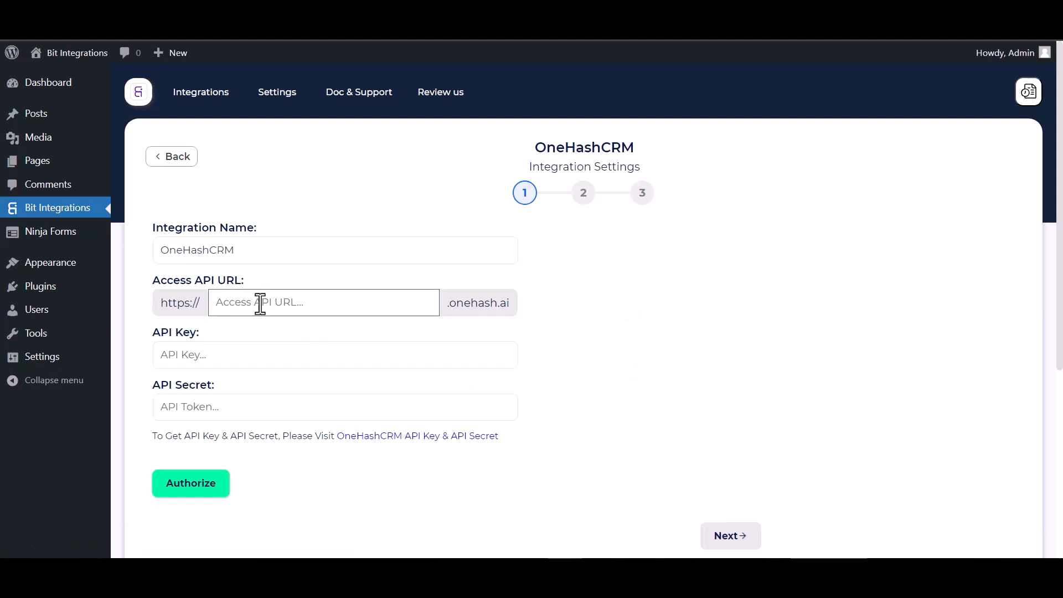
type("sar")
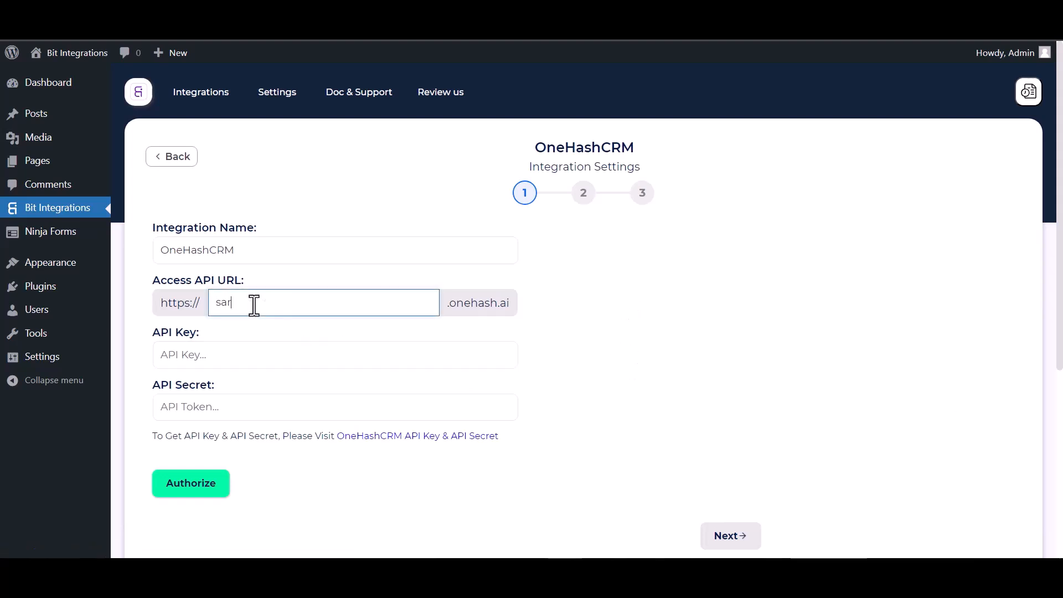
type("owarha")
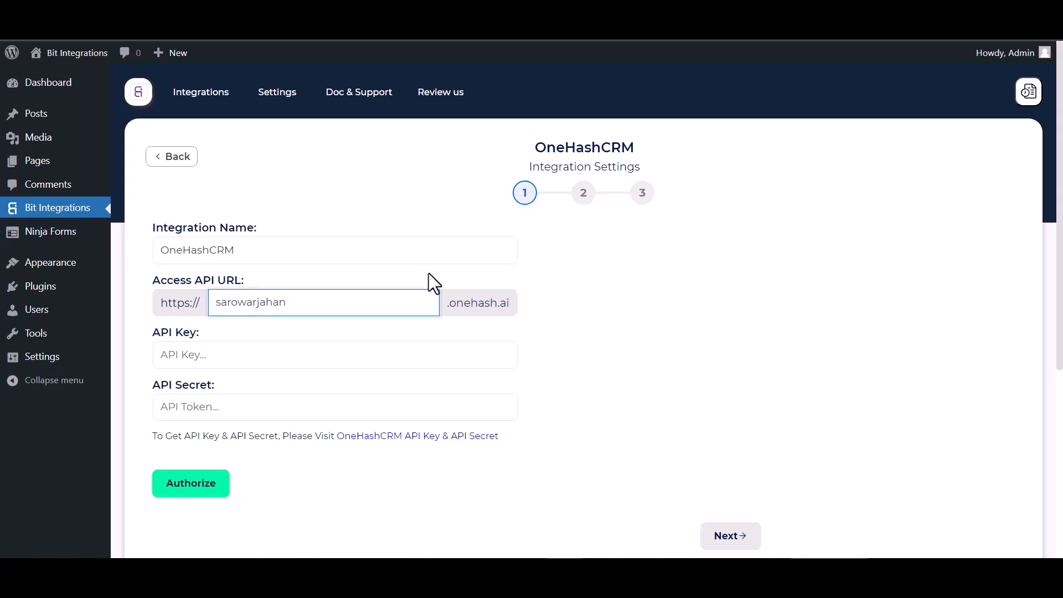
left_click(261, 366)
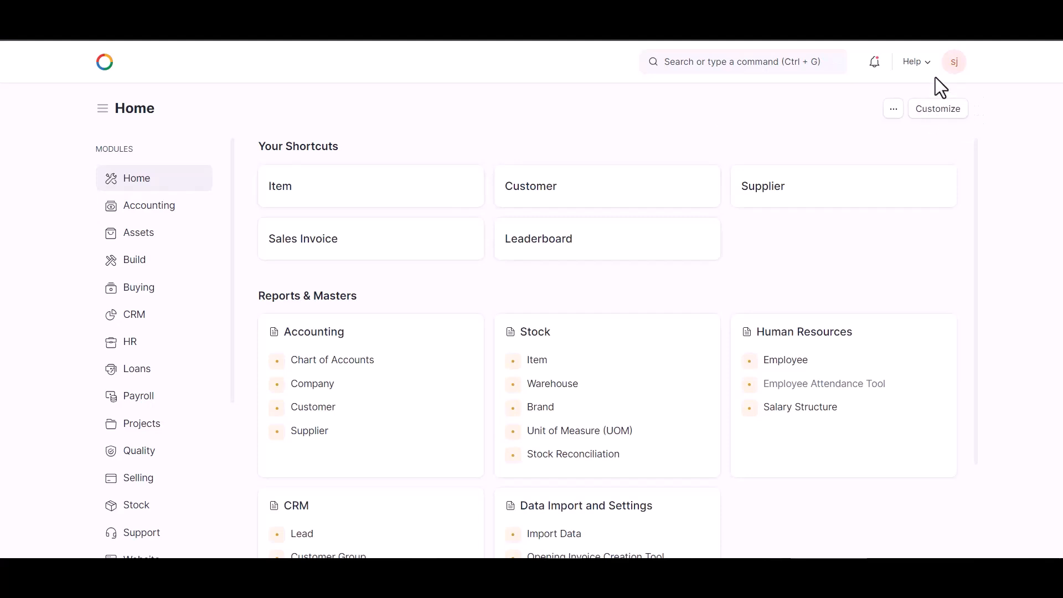
- In OneHash, open the account's user settings and generate new keys under API Access
left_click(953, 62)
left_click(887, 118)
scroll(408, 349, "down", 15)
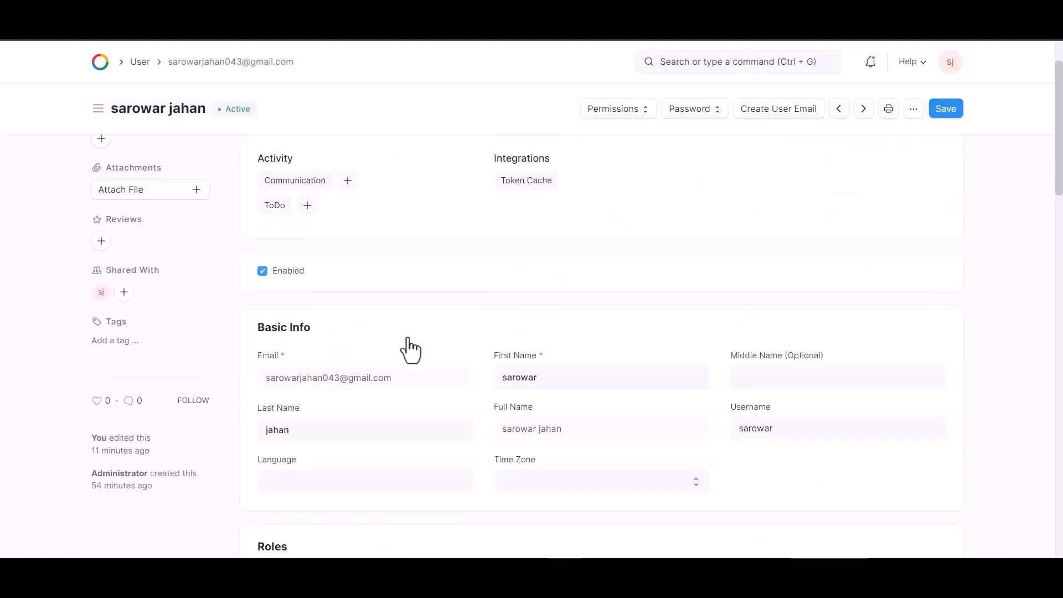
scroll(516, 308, "down", 9)
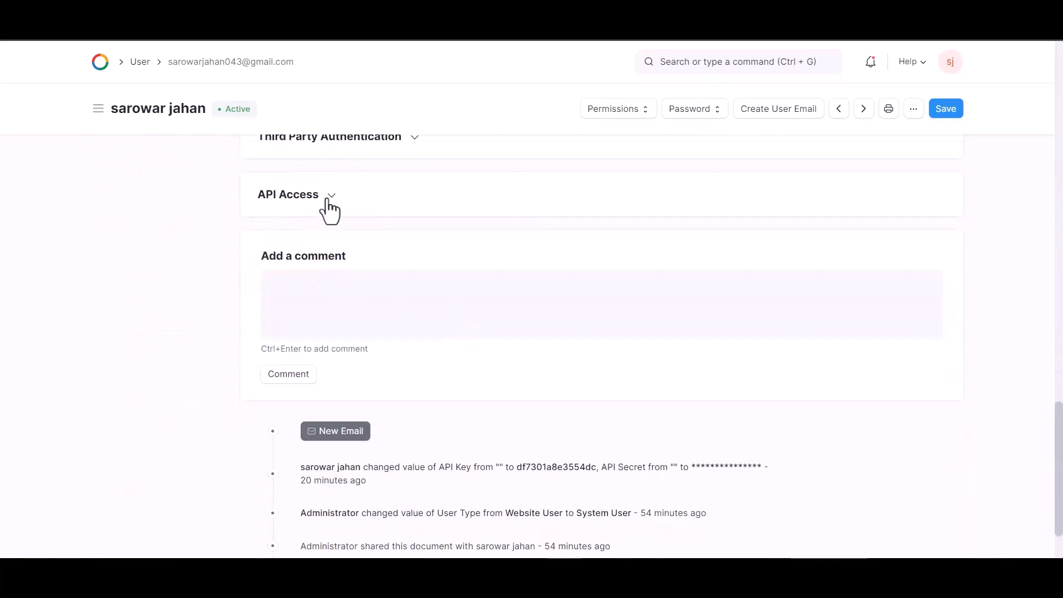
left_click(331, 197)
left_click(295, 294)
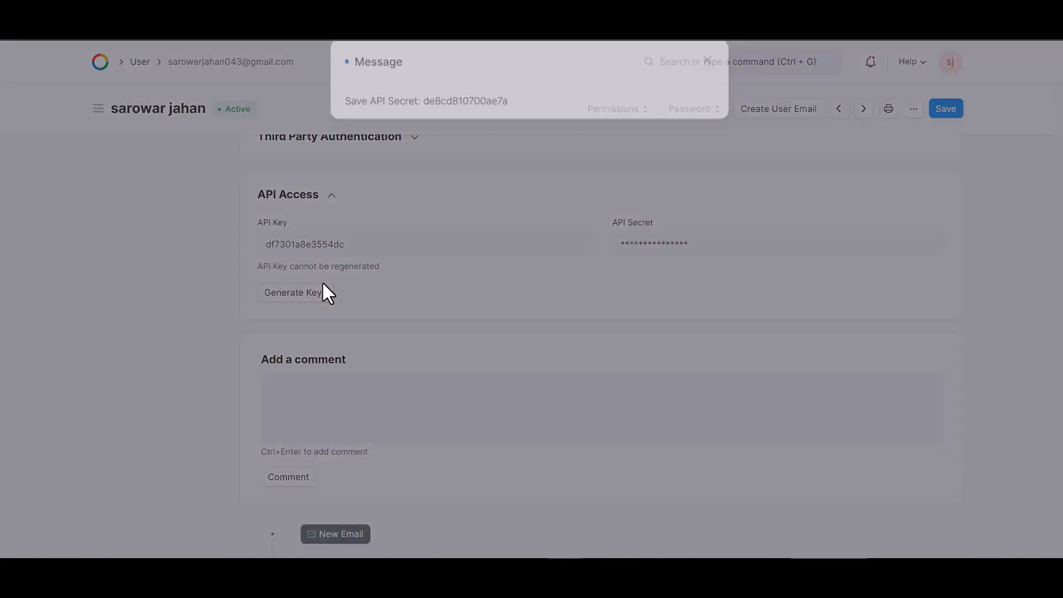
- Copy the generated API secret and paste it into the API Secret field of the Bit Integrations OneHashCRM settings
left_click_drag(510, 123, 423, 126)
key("ctrl+c")
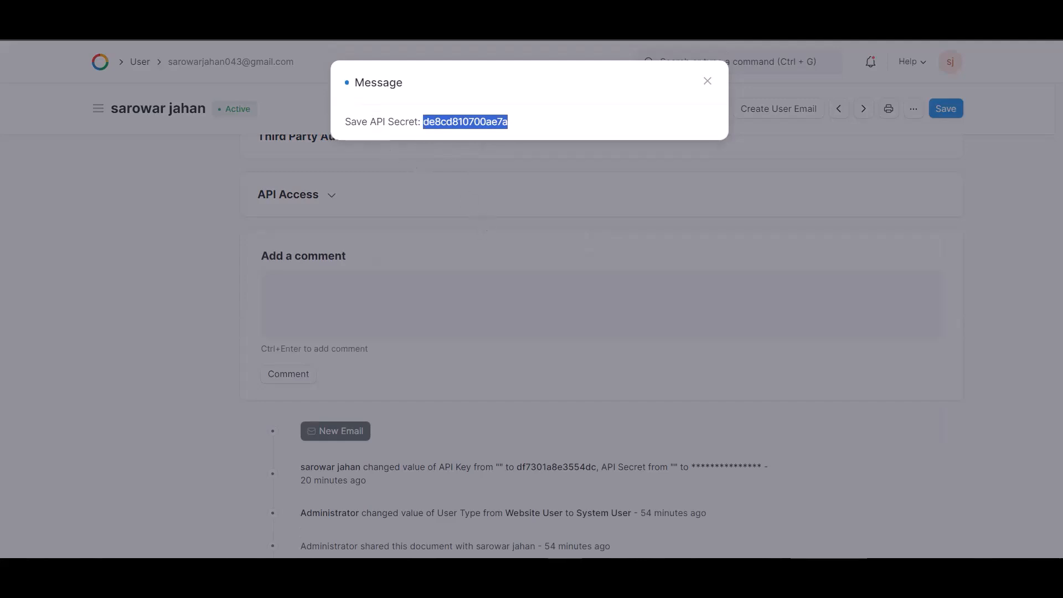
key("ctrl+Tab")
left_click(227, 405)
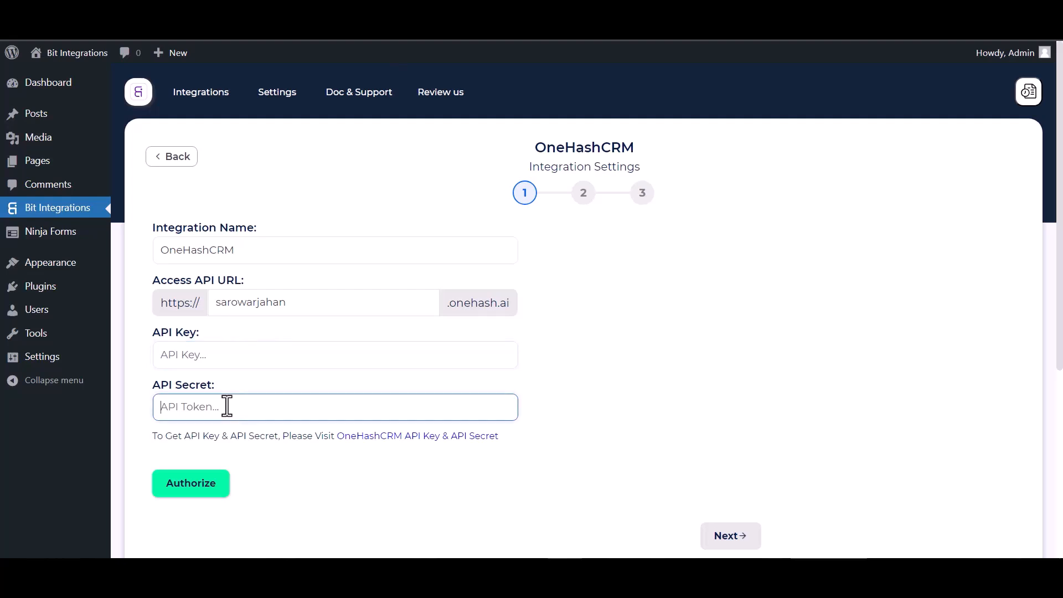
key("ctrl+v")
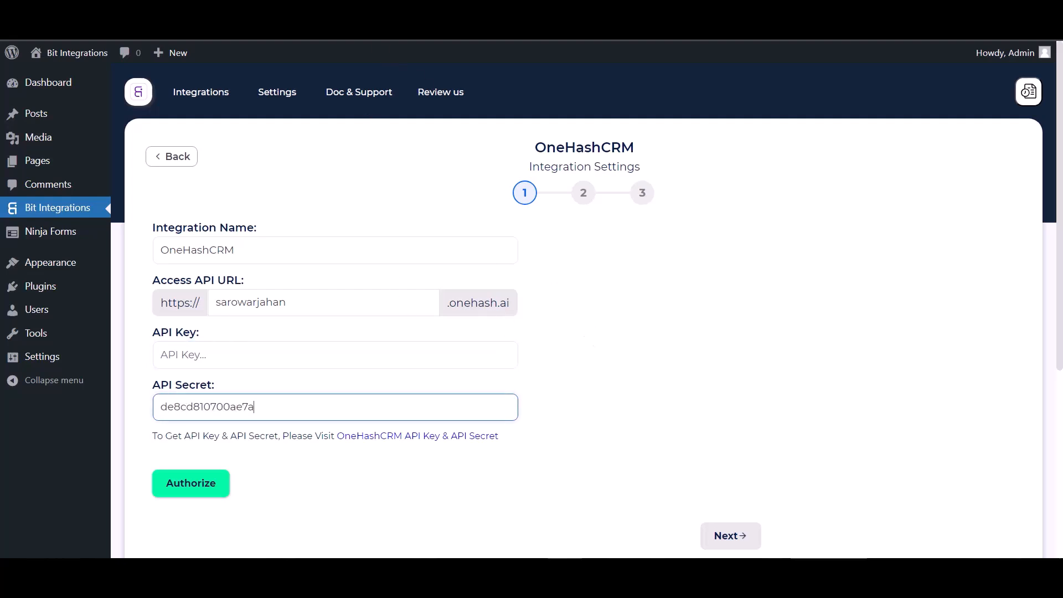
- Copy the API key from OneHash's API Access section into the integration's API Key field and authorize the connection
key("ctrl+shift+Tab")
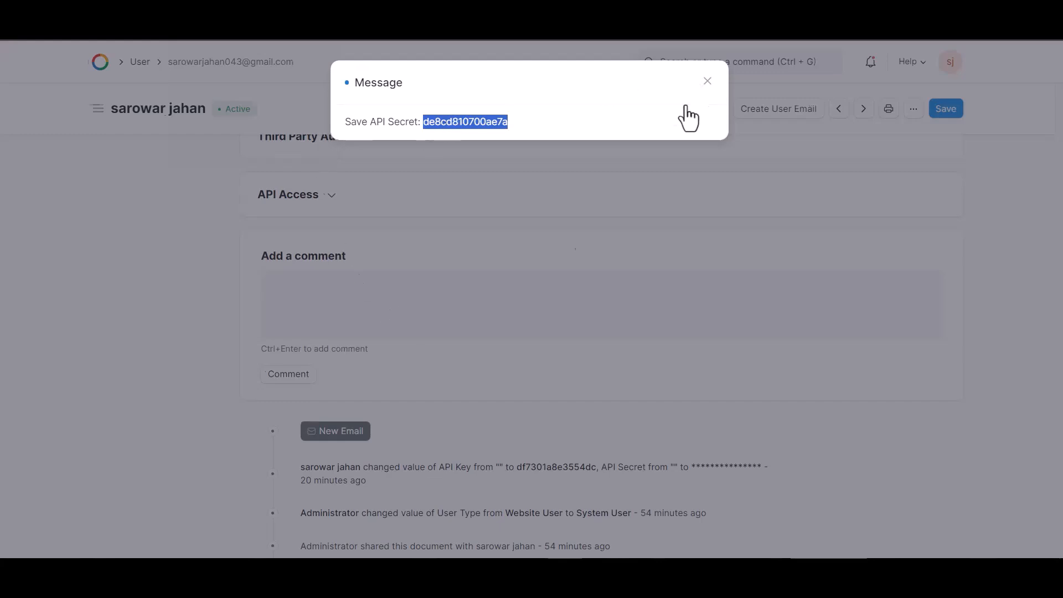
left_click(707, 82)
left_click(321, 201)
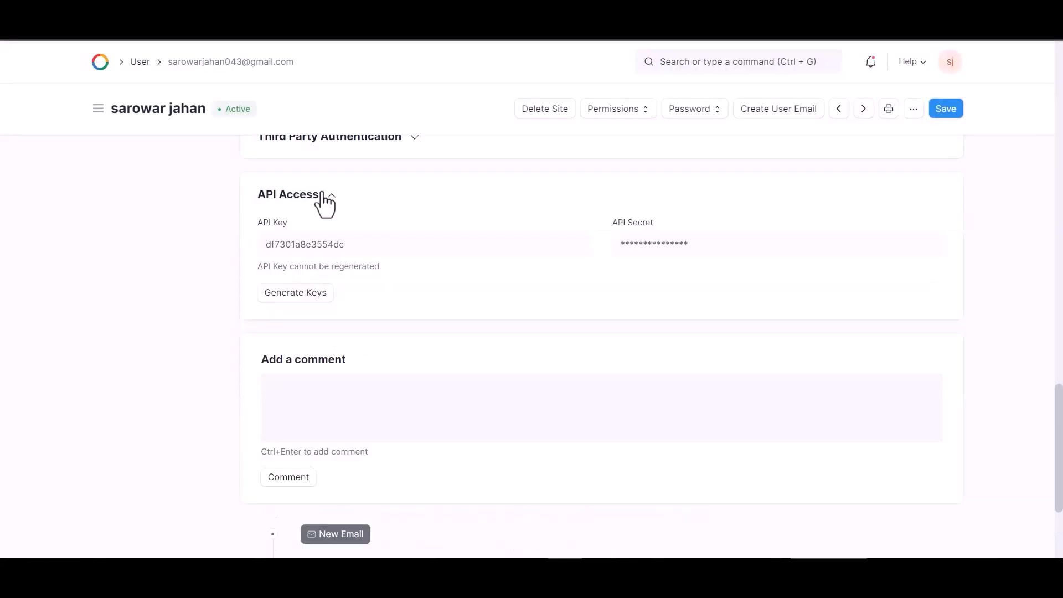
double_click(338, 242)
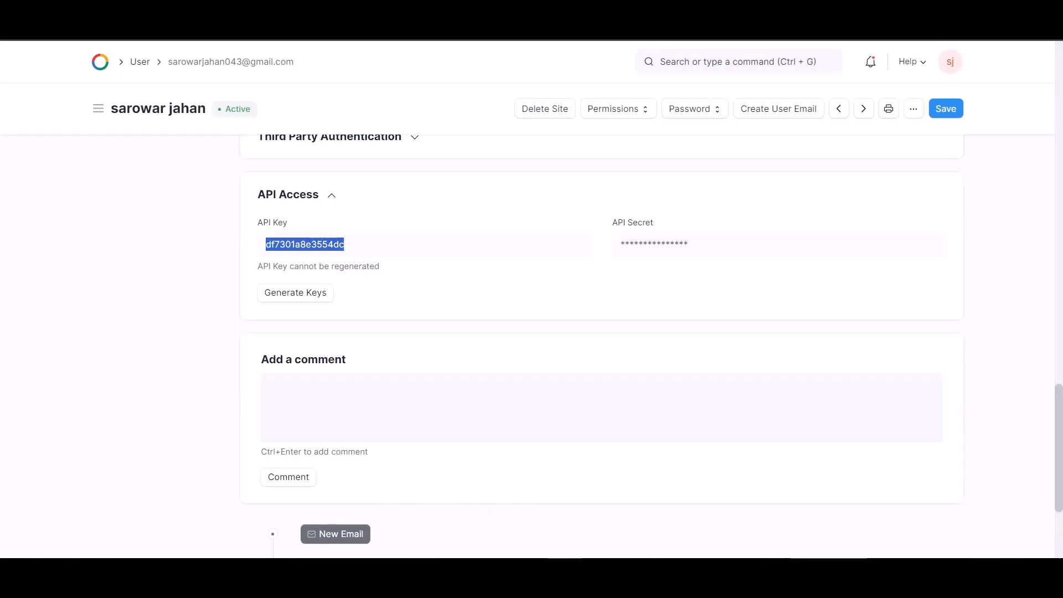
left_click(265, 16)
left_click(216, 357)
key("ctrl+v")
left_click(206, 495)
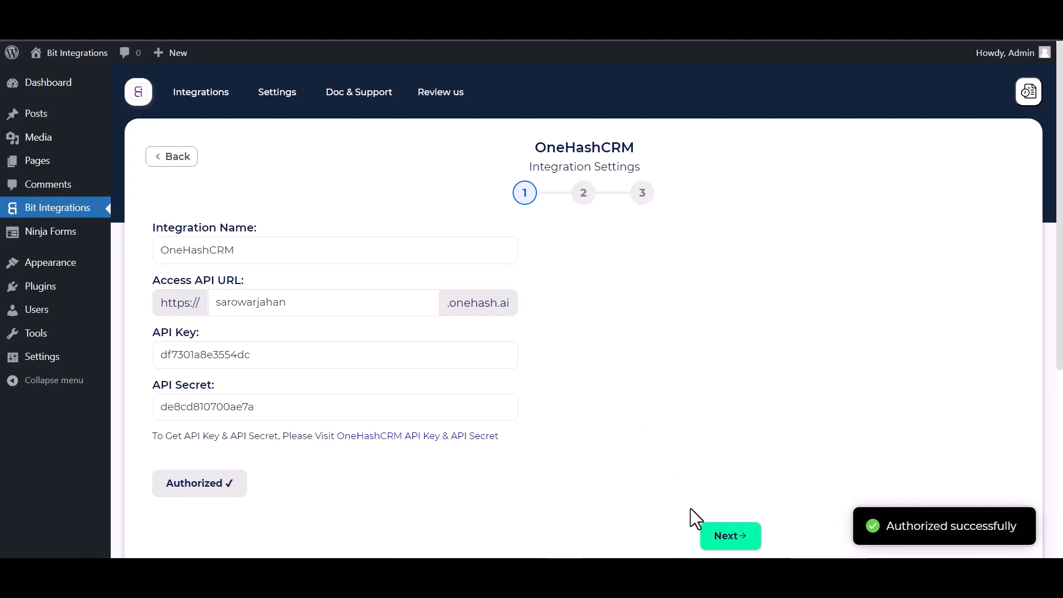
- Continue to the second setup stage, select the Create Contact action and map the First Name form field to OneHashCRM's First Name
left_click(726, 537)
left_click(361, 250)
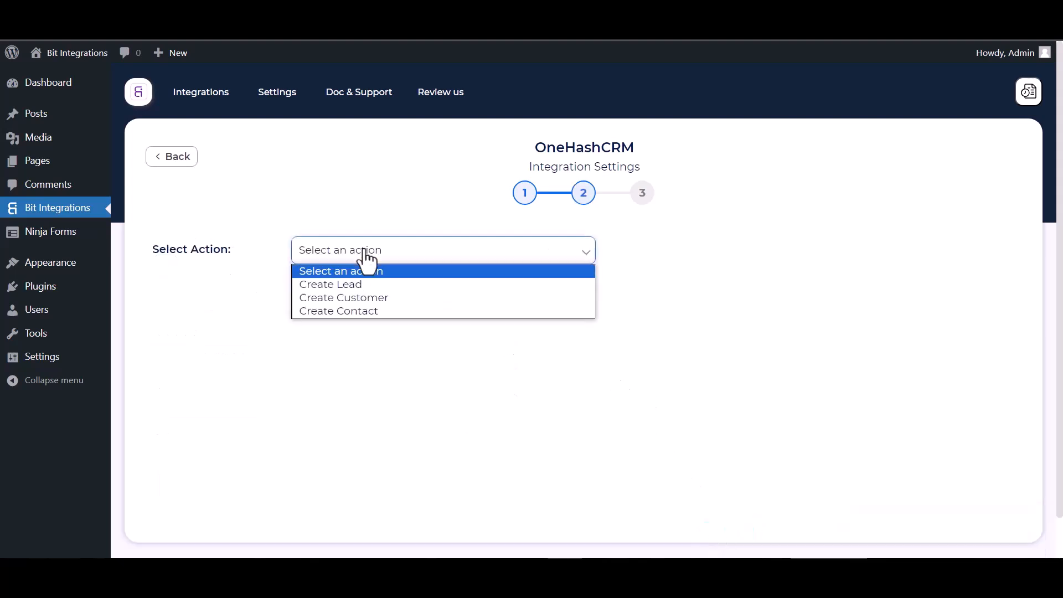
left_click(362, 310)
left_click(337, 360)
left_click(234, 404)
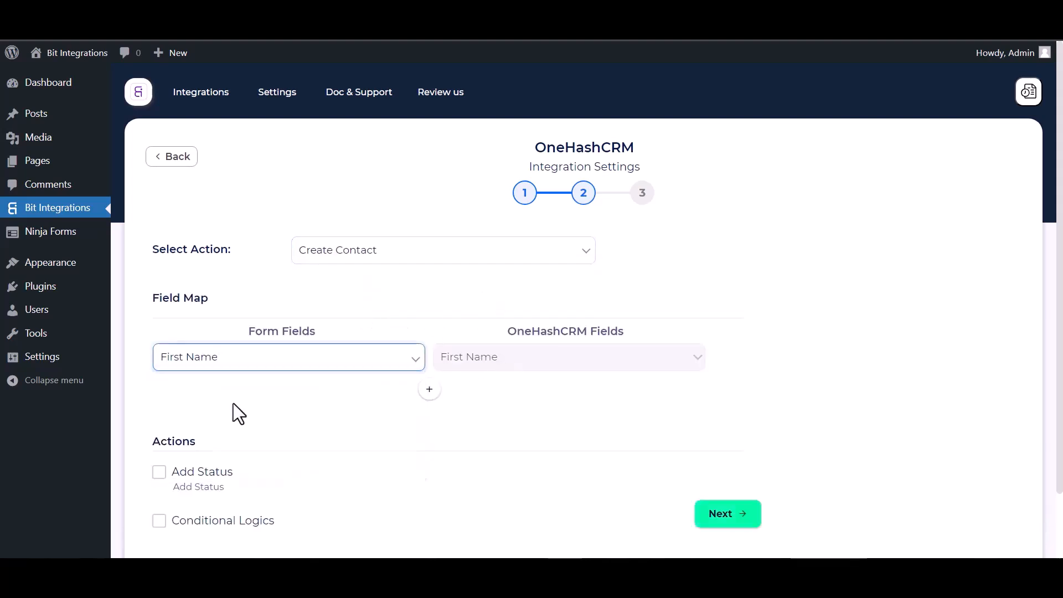
- Add a field mapping that links the Last Name form field to OneHashCRM's Last Name
left_click(429, 390)
left_click(472, 393)
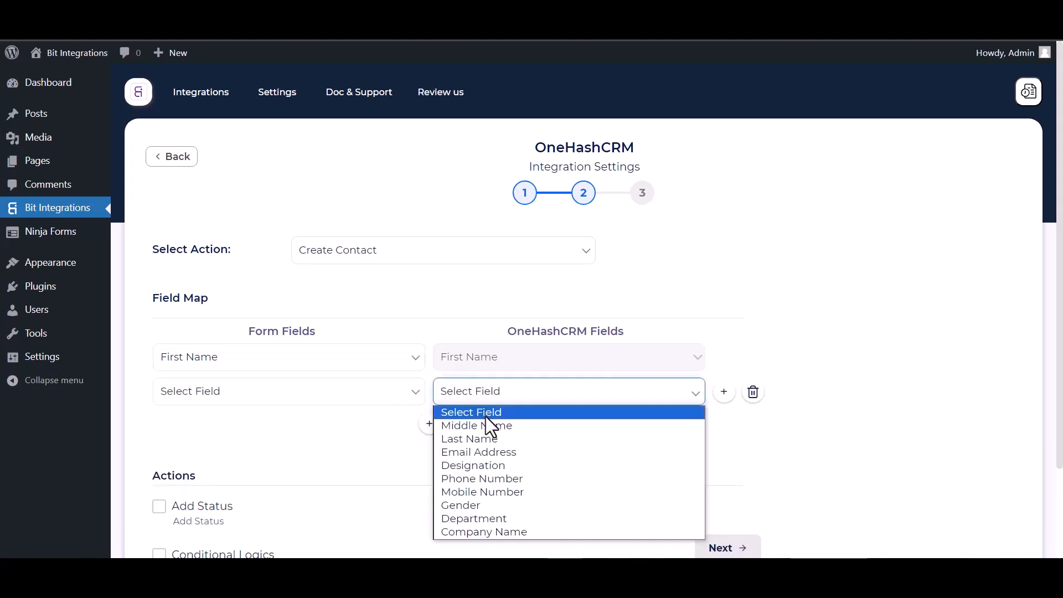
left_click(465, 439)
left_click(352, 394)
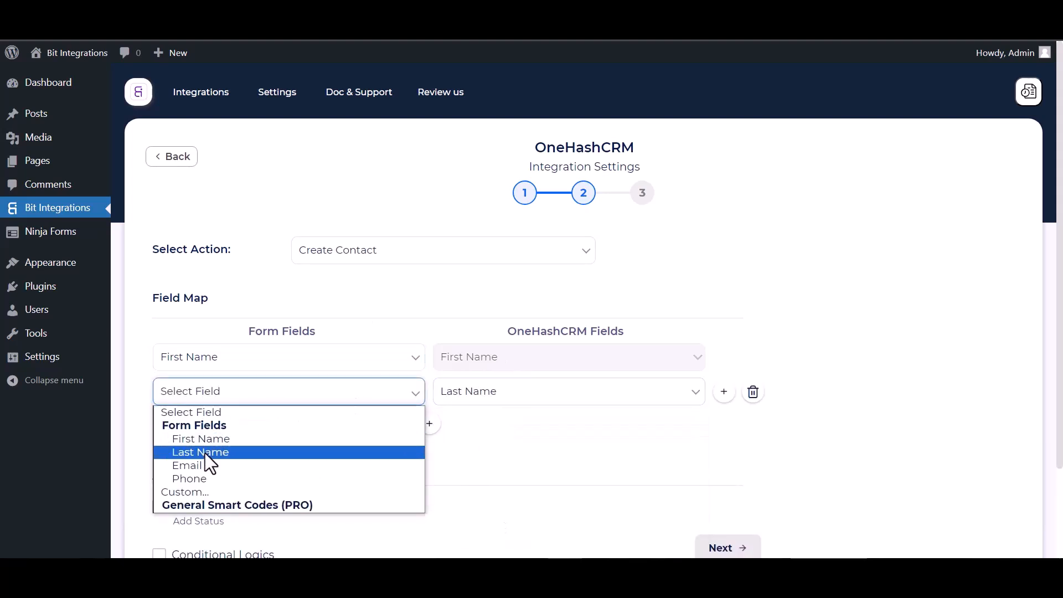
left_click(205, 453)
- Add a field mapping that links the Email form field to OneHashCRM's Email Address
left_click(430, 424)
left_click(474, 438)
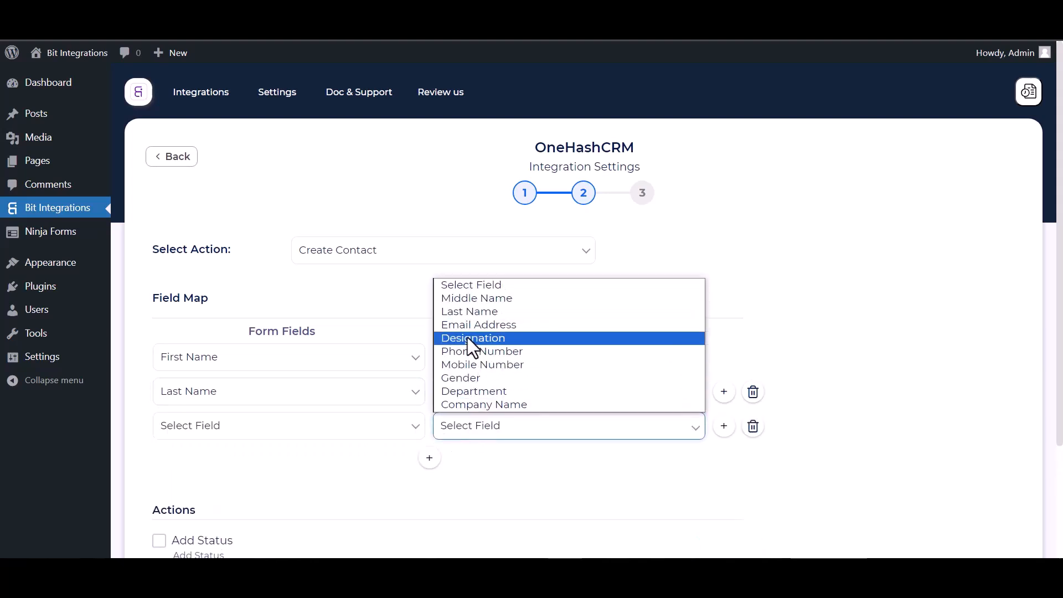
left_click(477, 326)
left_click(375, 430)
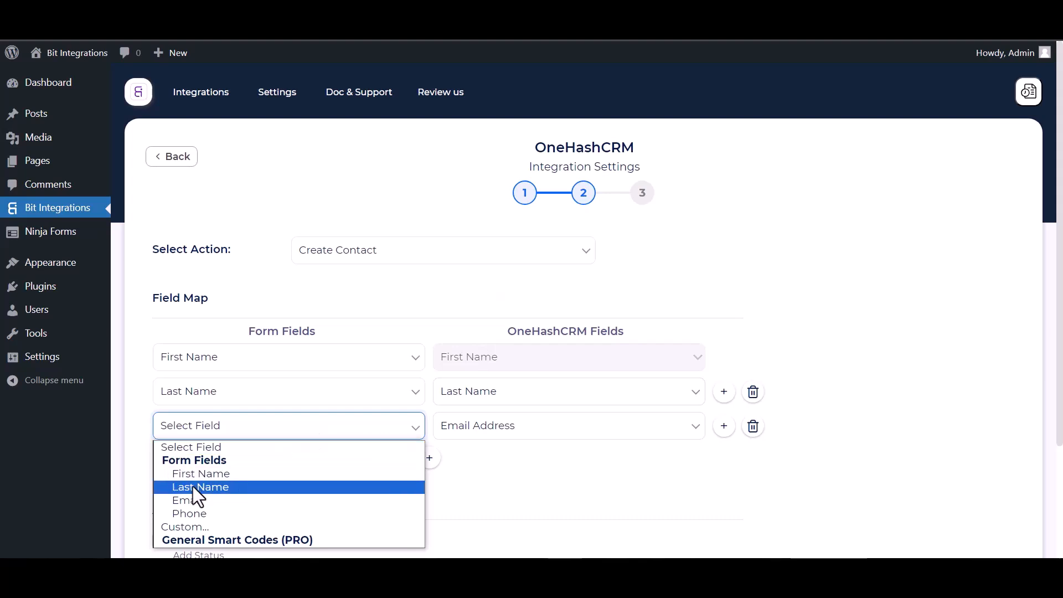
left_click(190, 500)
- Add another field mapping that links the Phone form field to OneHashCRM's Phone Number
left_click(430, 458)
left_click(461, 470)
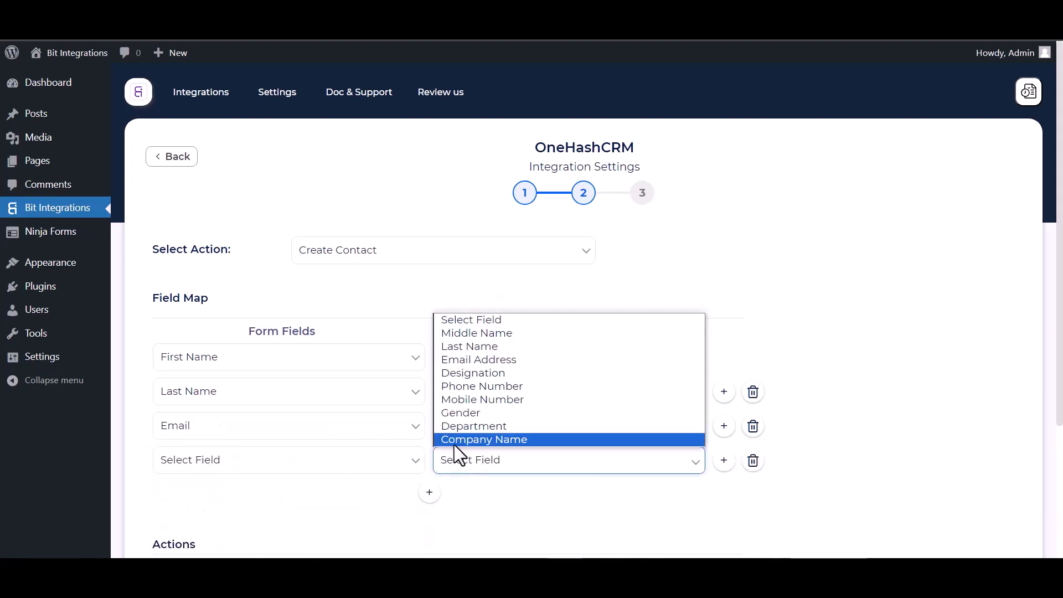
left_click(472, 387)
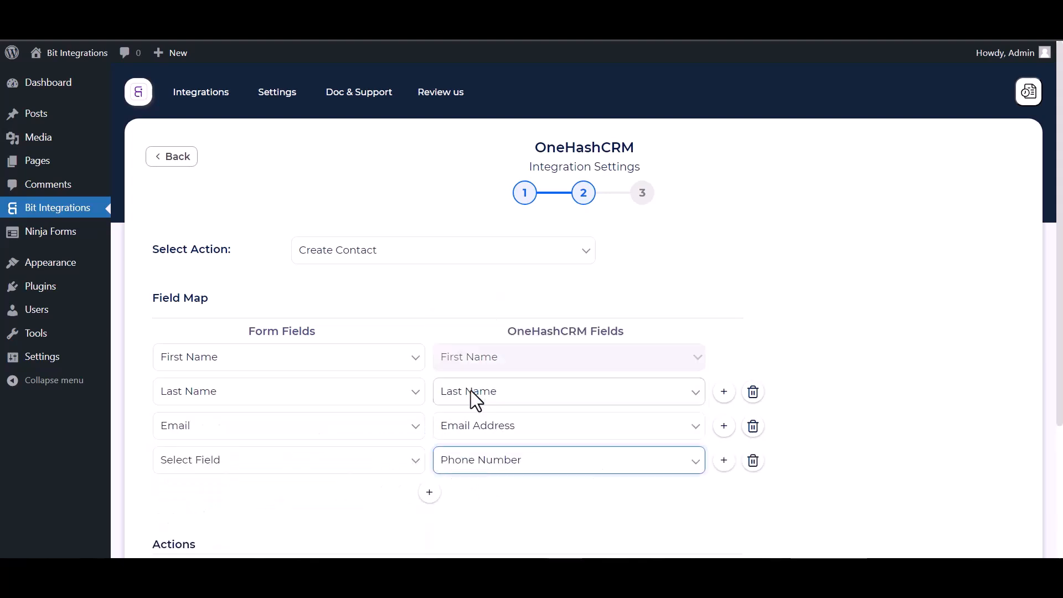
left_click(351, 472)
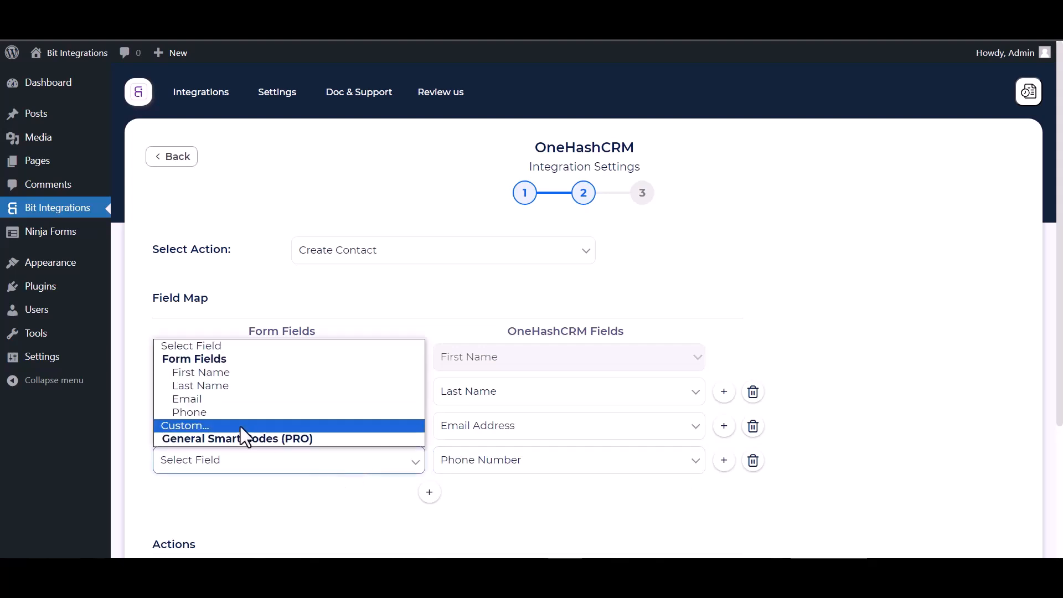
left_click(191, 413)
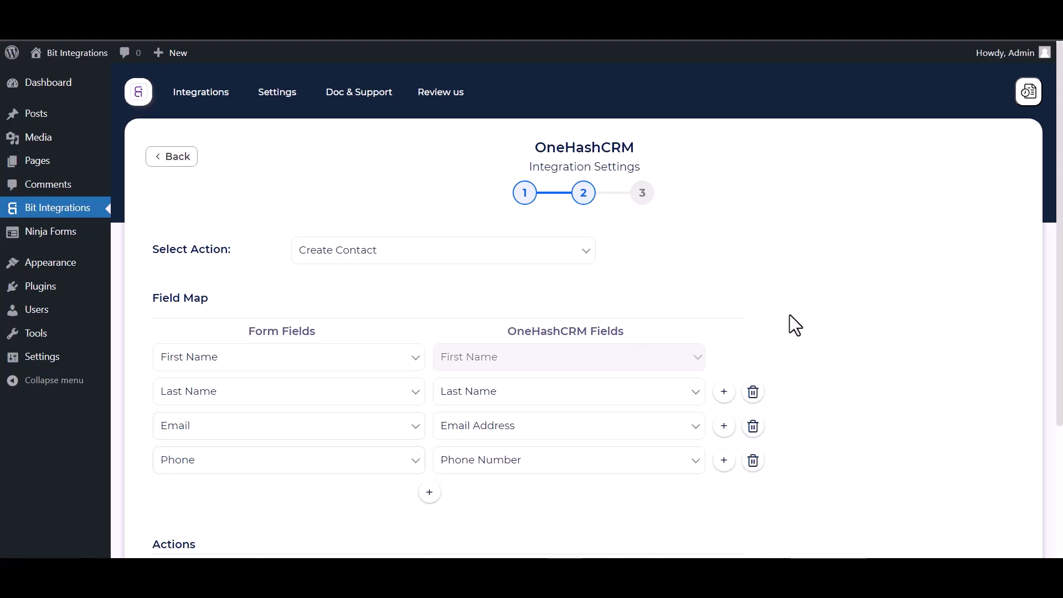
- Inspect the optional Add Status and Conditional Logics settings below the field map, leaving both disabled
scroll(533, 377, "down", 1)
scroll(533, 379, "down", 3)
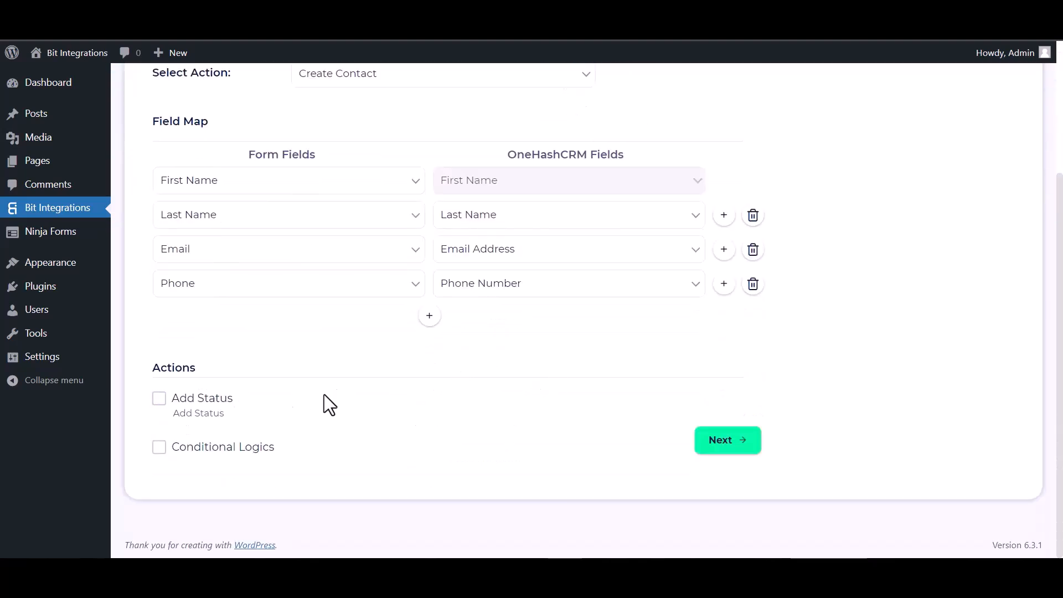
left_click(160, 402)
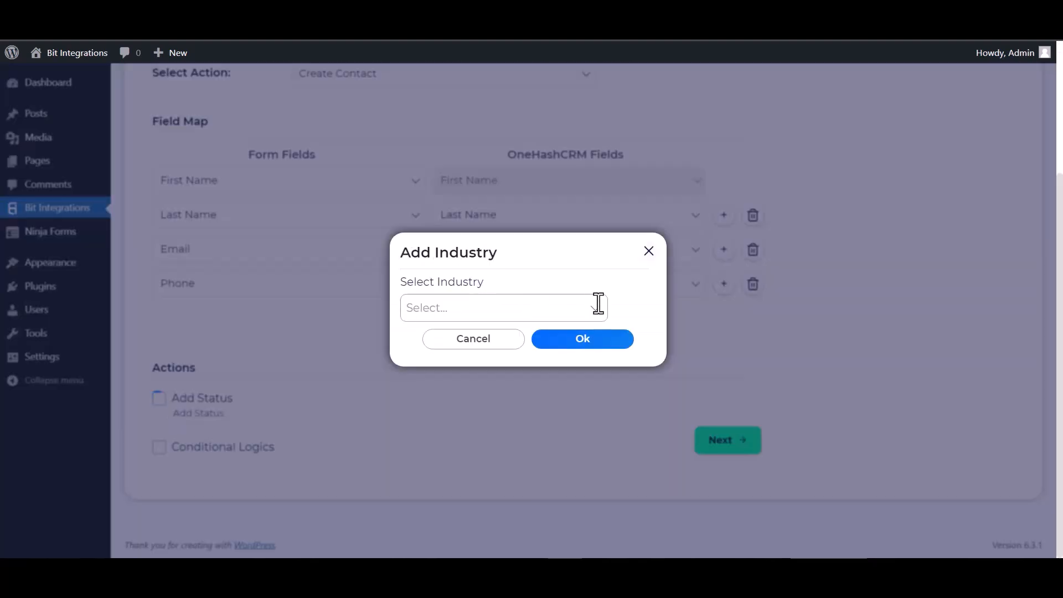
left_click(648, 252)
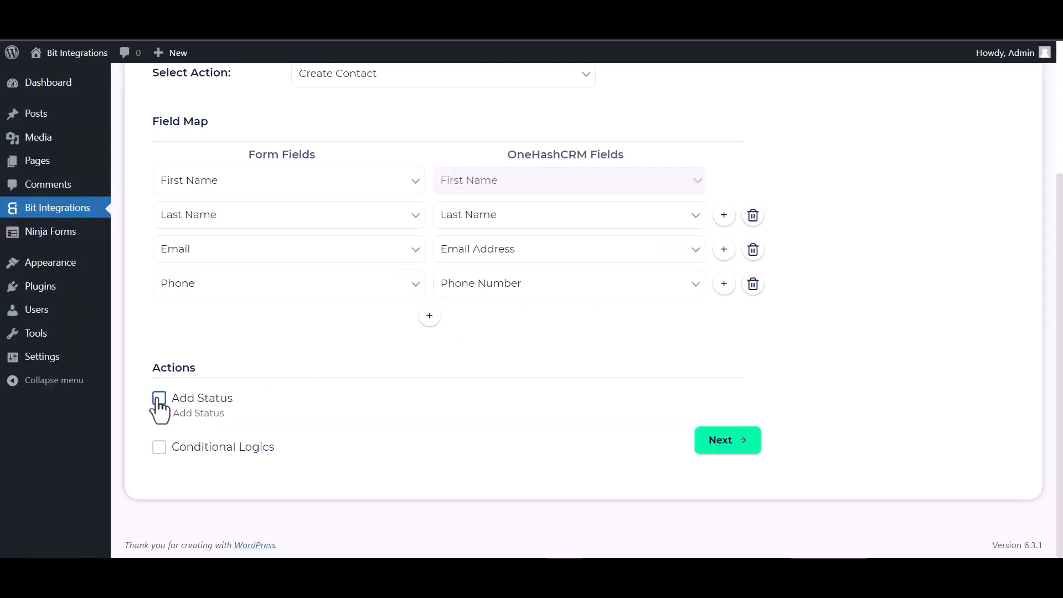
left_click(159, 447)
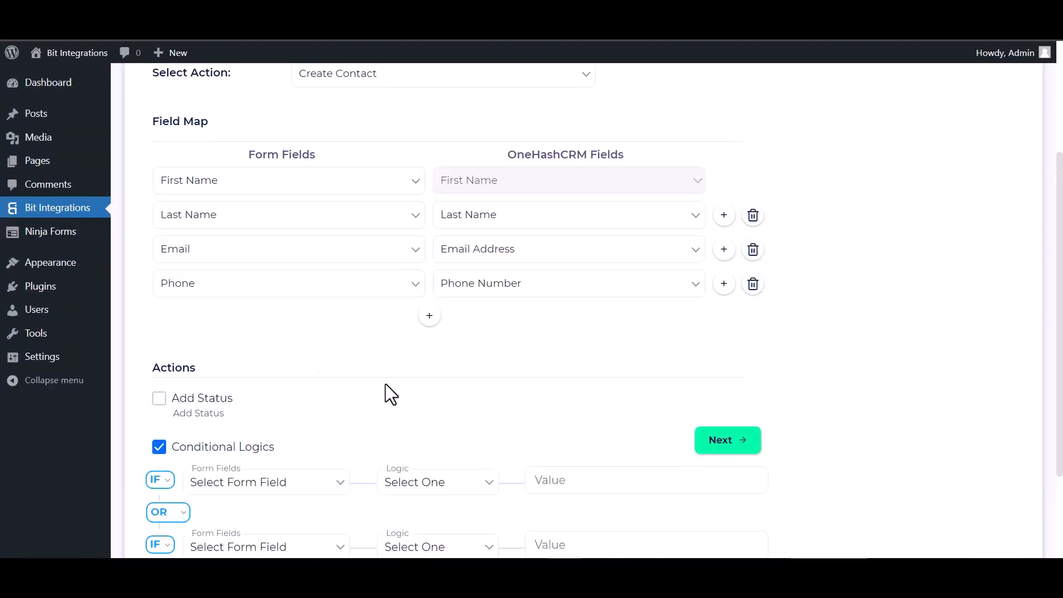
scroll(385, 383, "down", 2)
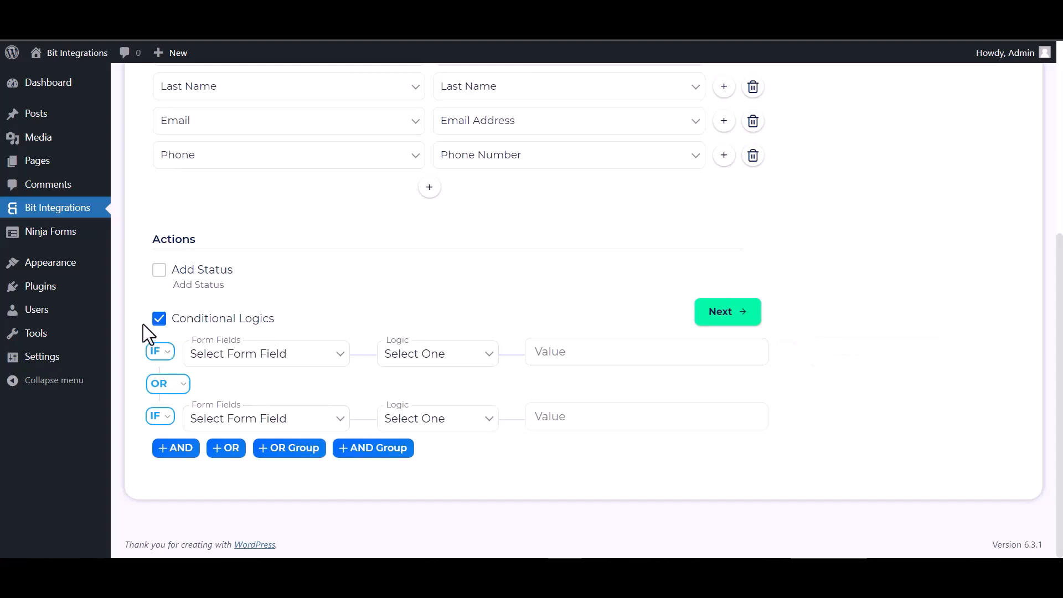
left_click(158, 321)
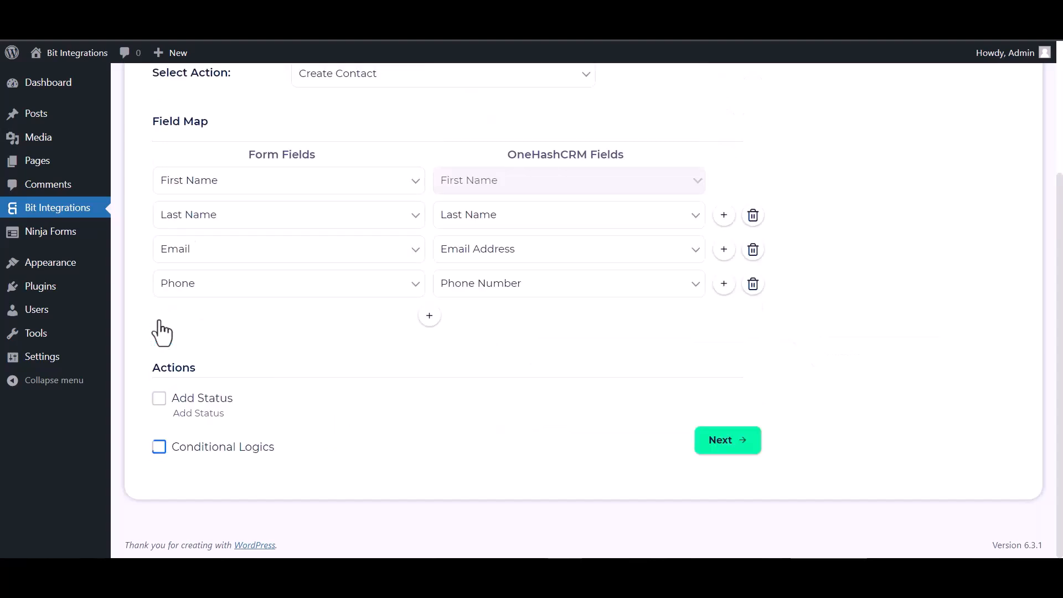
- Proceed to the third setup stage and finish and save the OneHashCRM integration
left_click(737, 444)
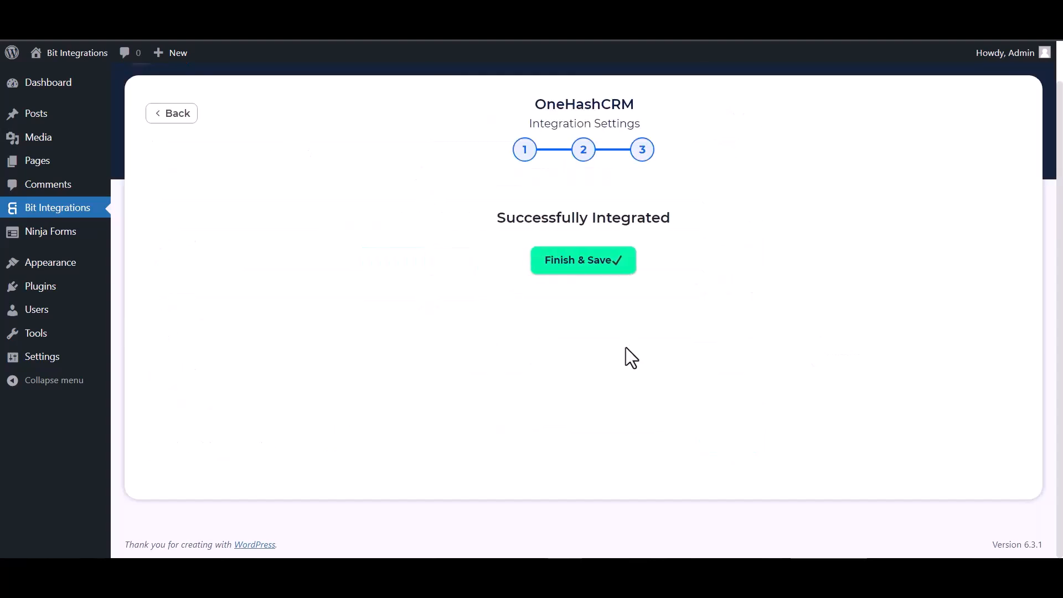
left_click(594, 274)
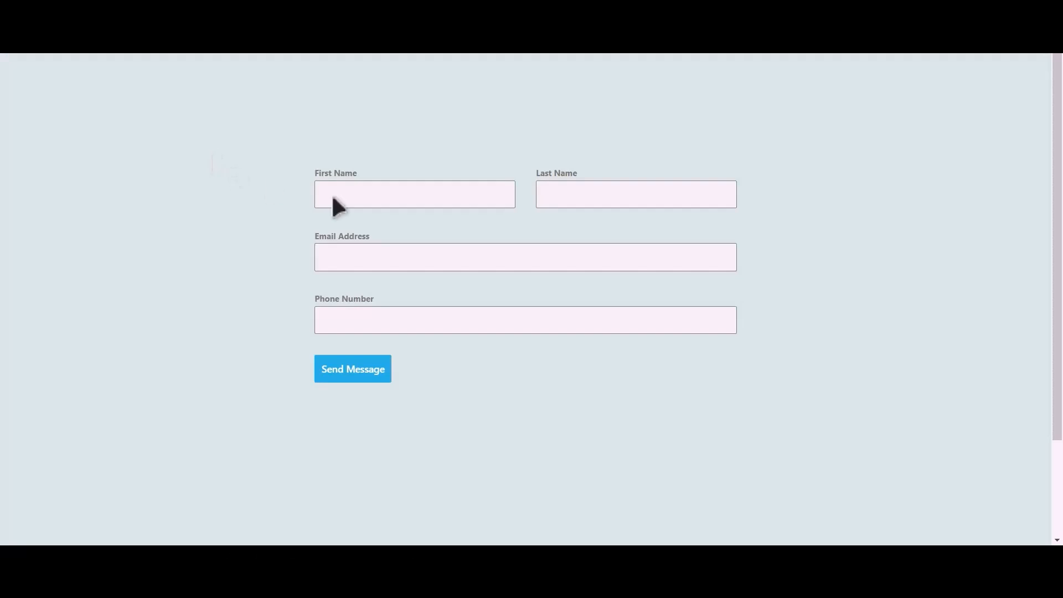
- Submit a test entry in the website form with first name Bit, last name Integrations, an email address and a phone number
left_click(431, 197)
type("Integration")
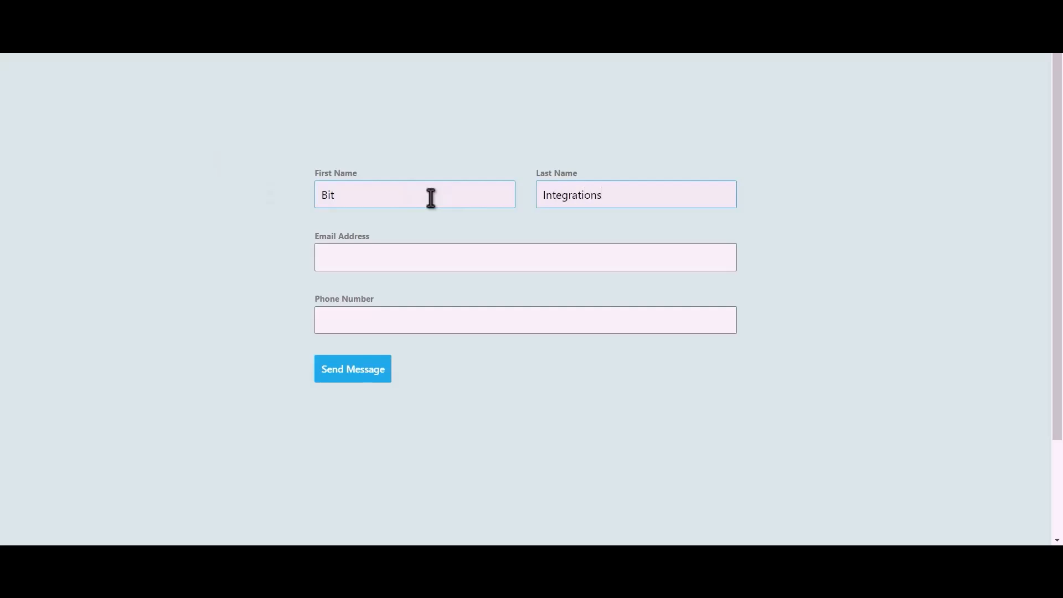
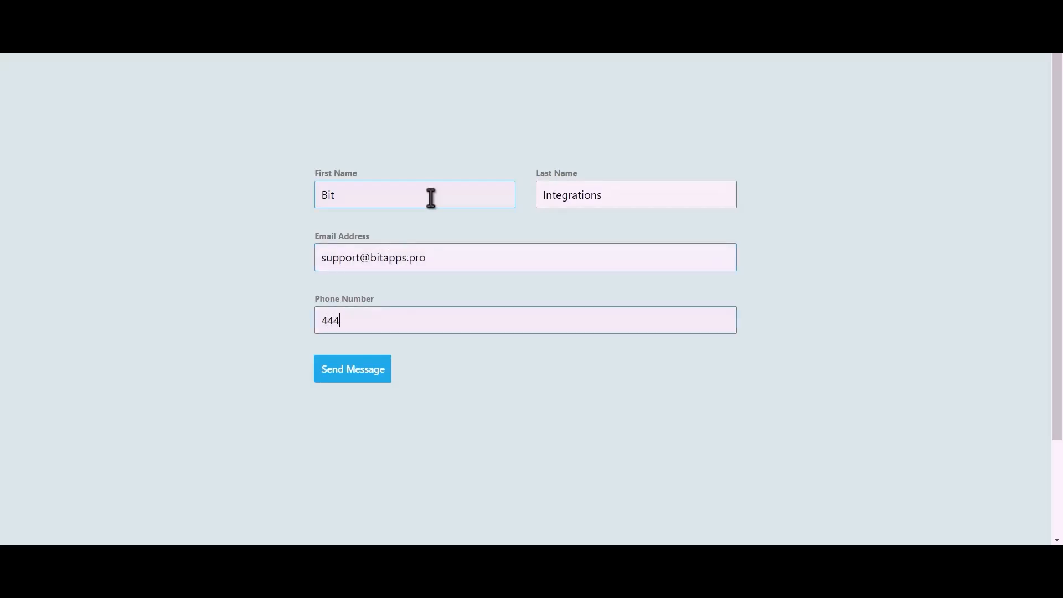
type("444555666")
left_click(365, 377)
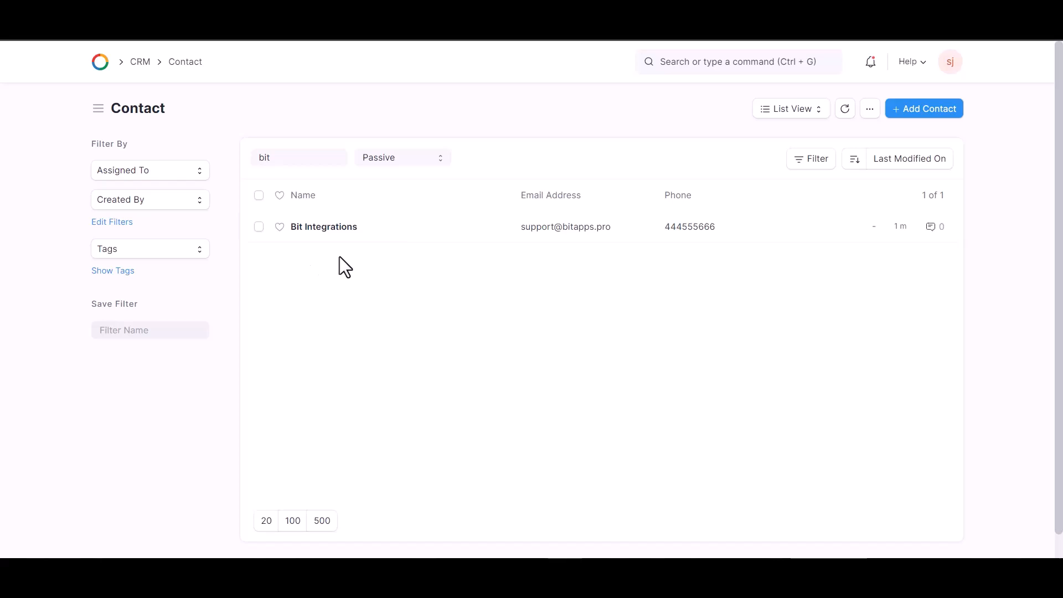
- Switch to OneHash's contact list and open the Bit Integrations contact to check its transferred details
left_click(443, 230)
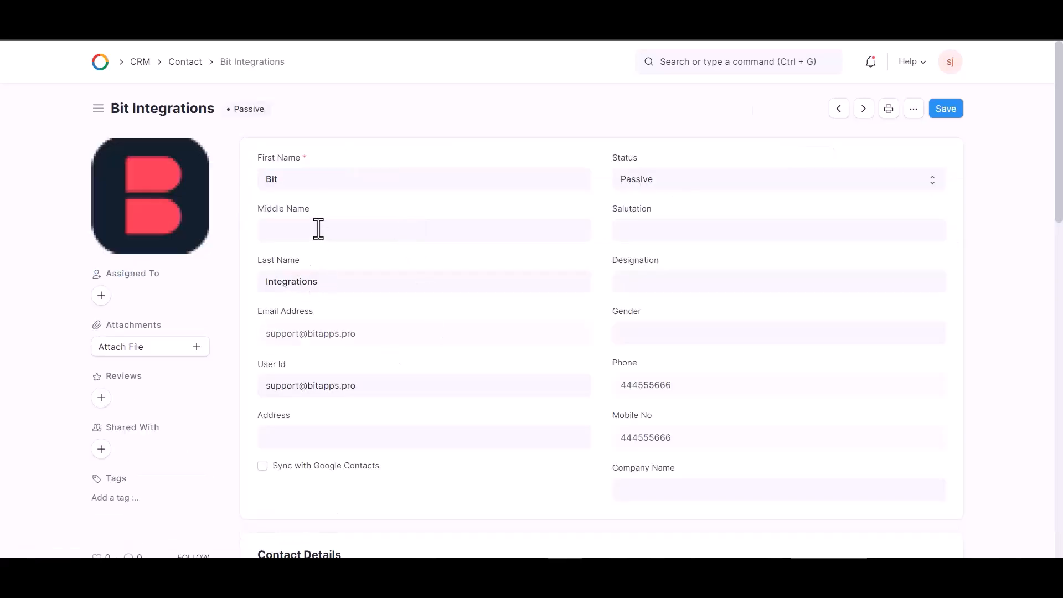